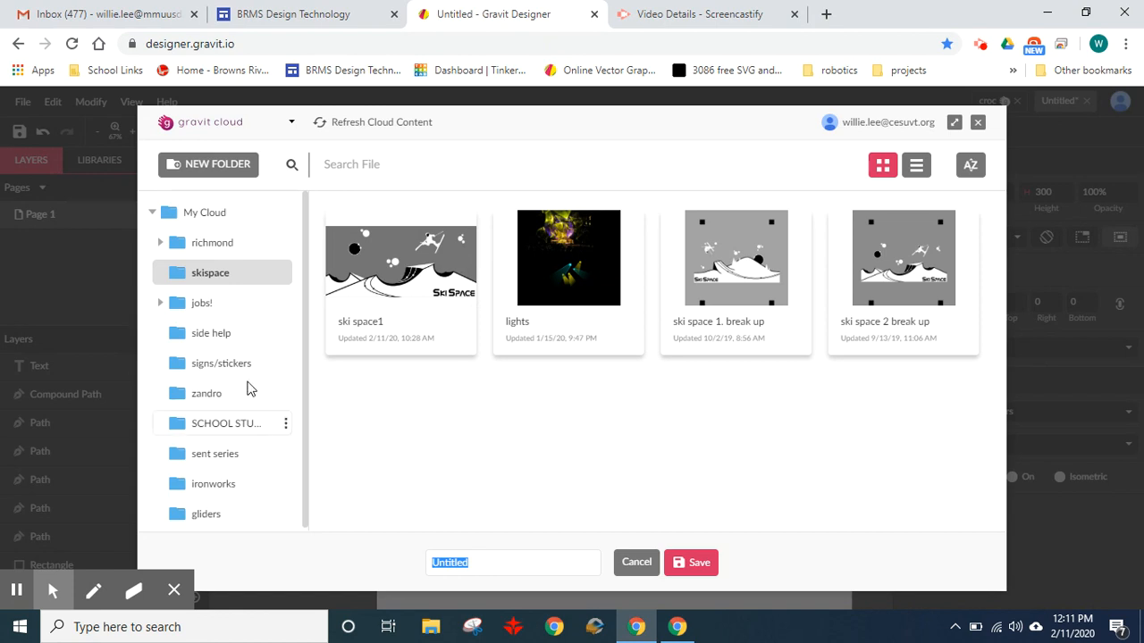
Step: Save the design to the signs/stickers cloud folder under the name "llama sticker"
click(227, 427)
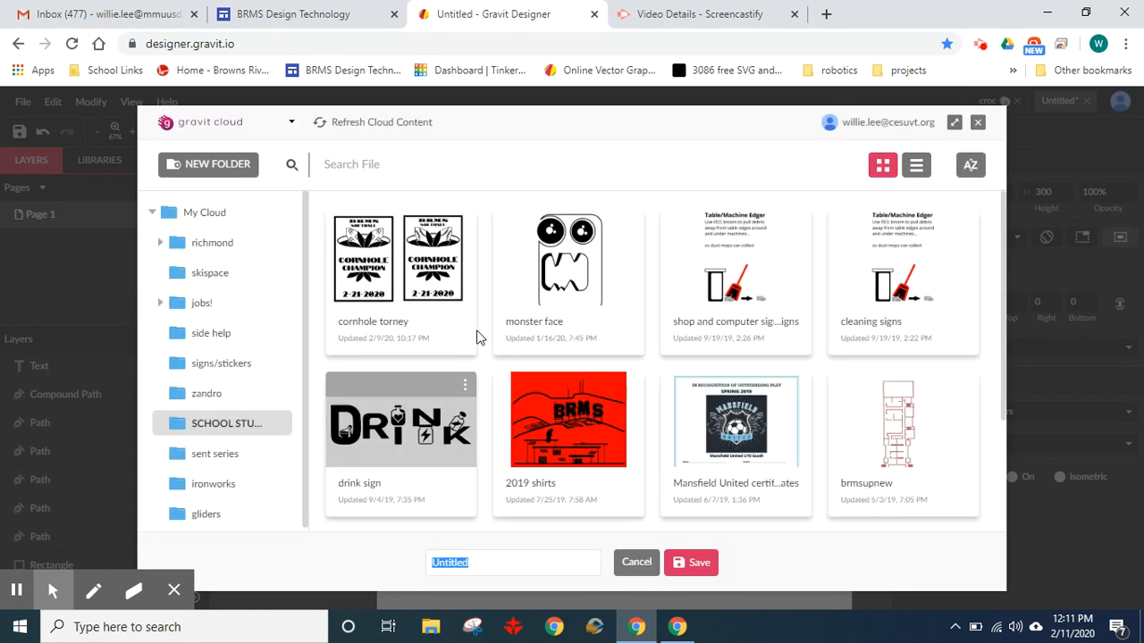
scroll(679, 410, down, 1)
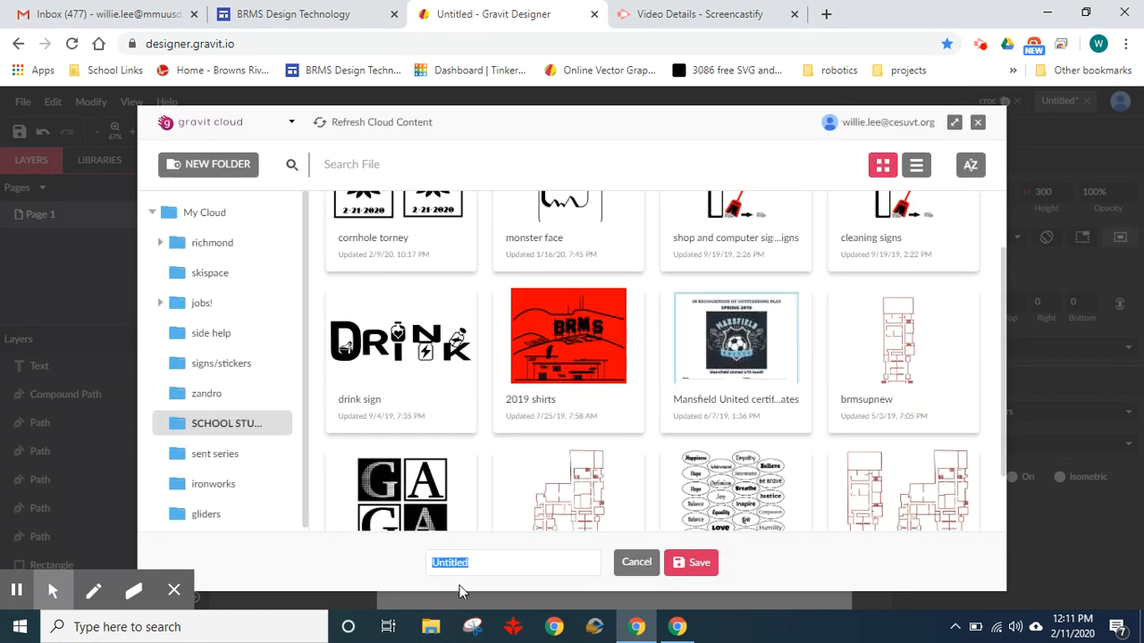
scroll(551, 457, down, 1)
click(479, 567)
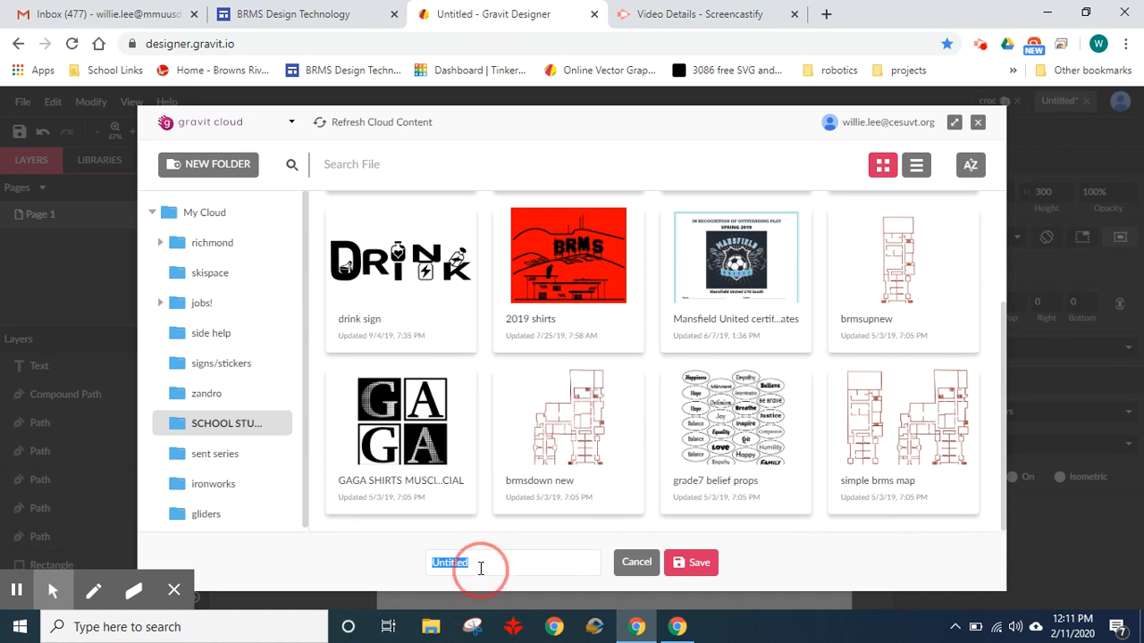
text(l)
click(230, 364)
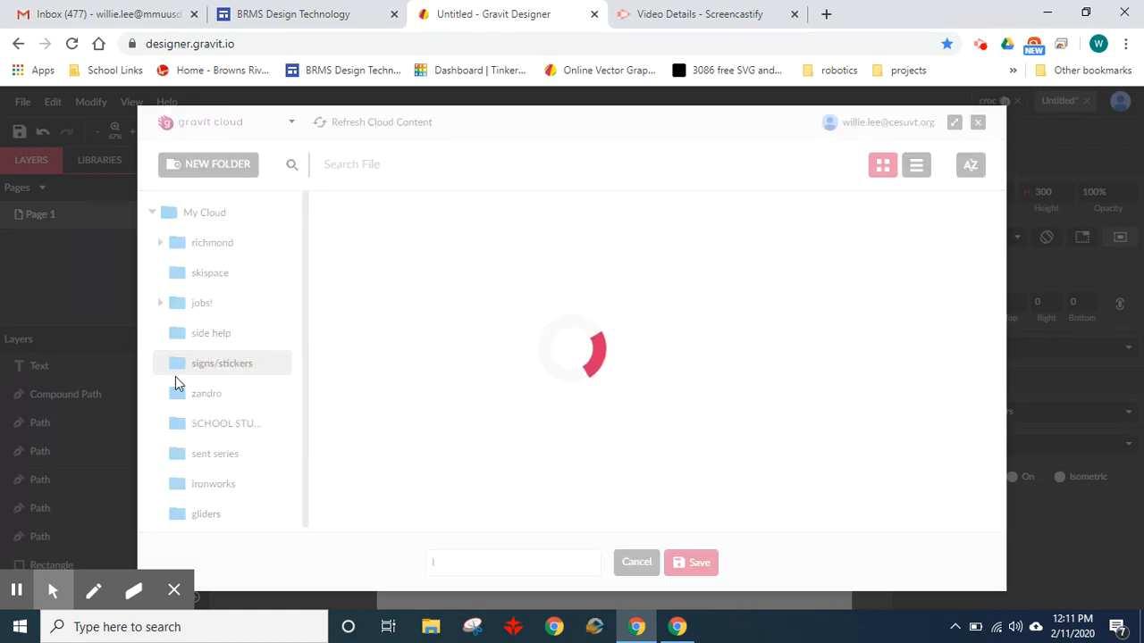
scroll(764, 483, down, 2)
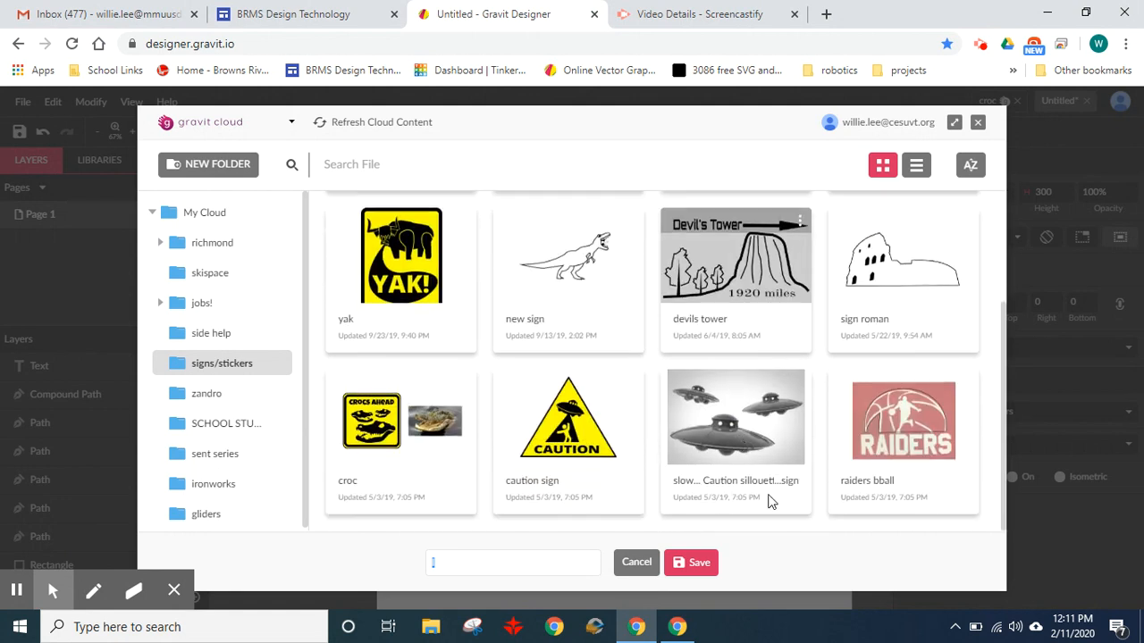
click(420, 567)
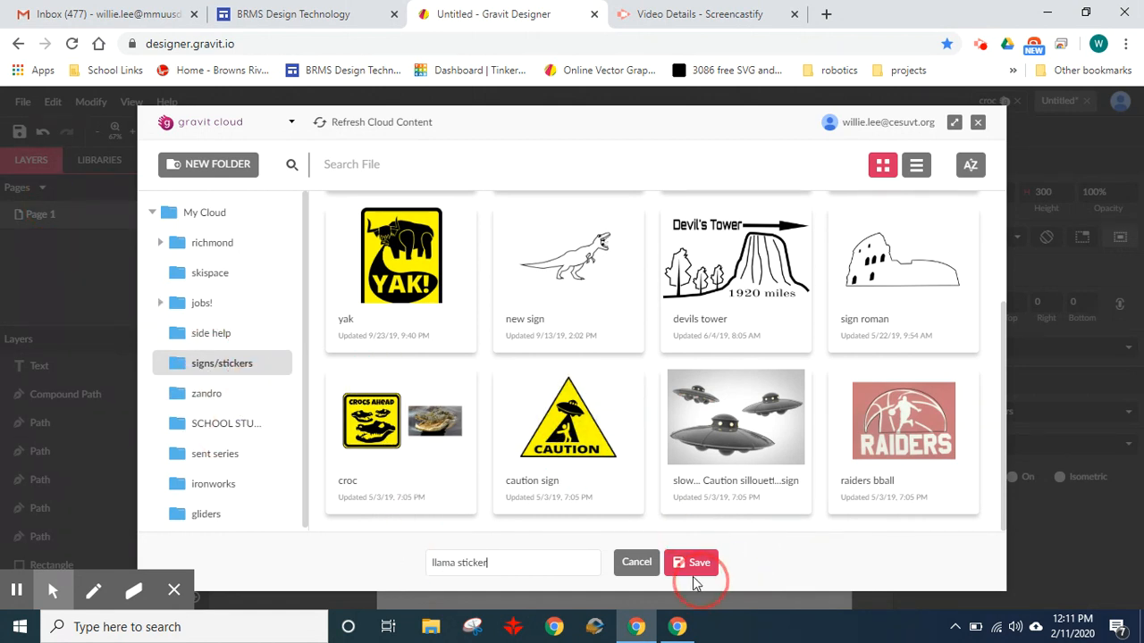
click(694, 575)
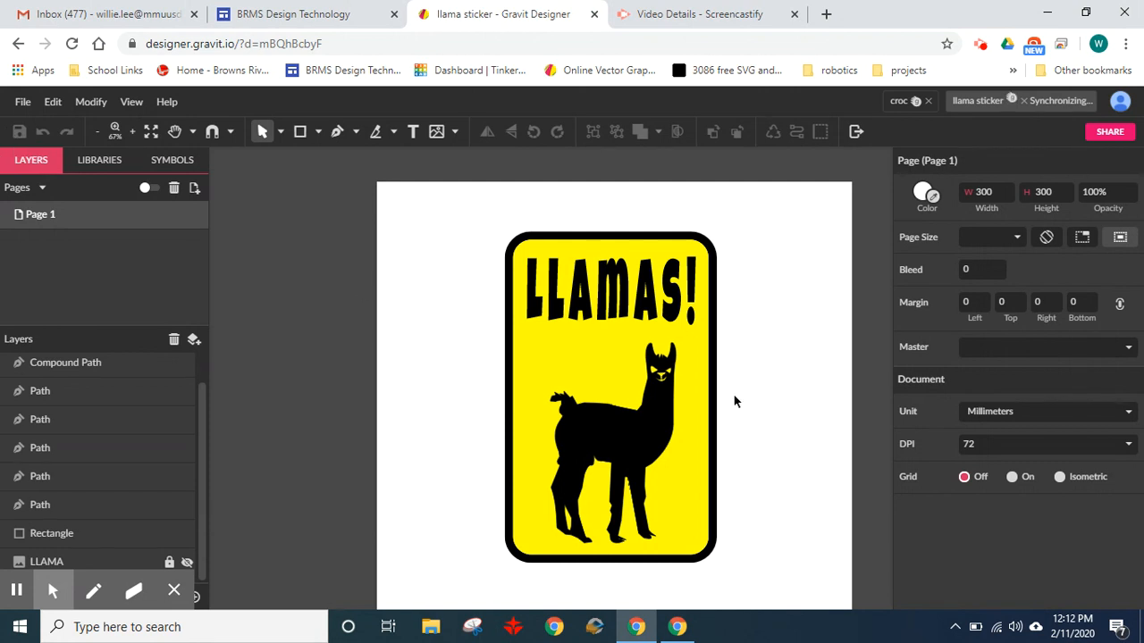
Step: Group the llama's body path with its two eye paths and its mouth path
scroll(680, 406, up, 3)
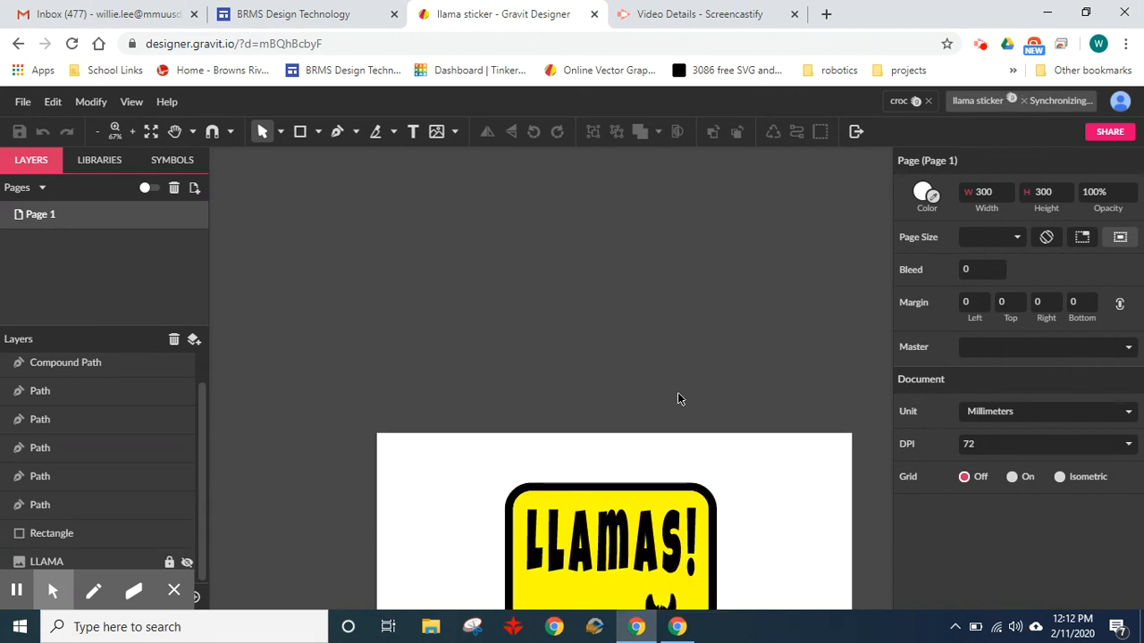
scroll(677, 392, down, 2)
scroll(638, 375, up, 2)
scroll(638, 362, up, 3)
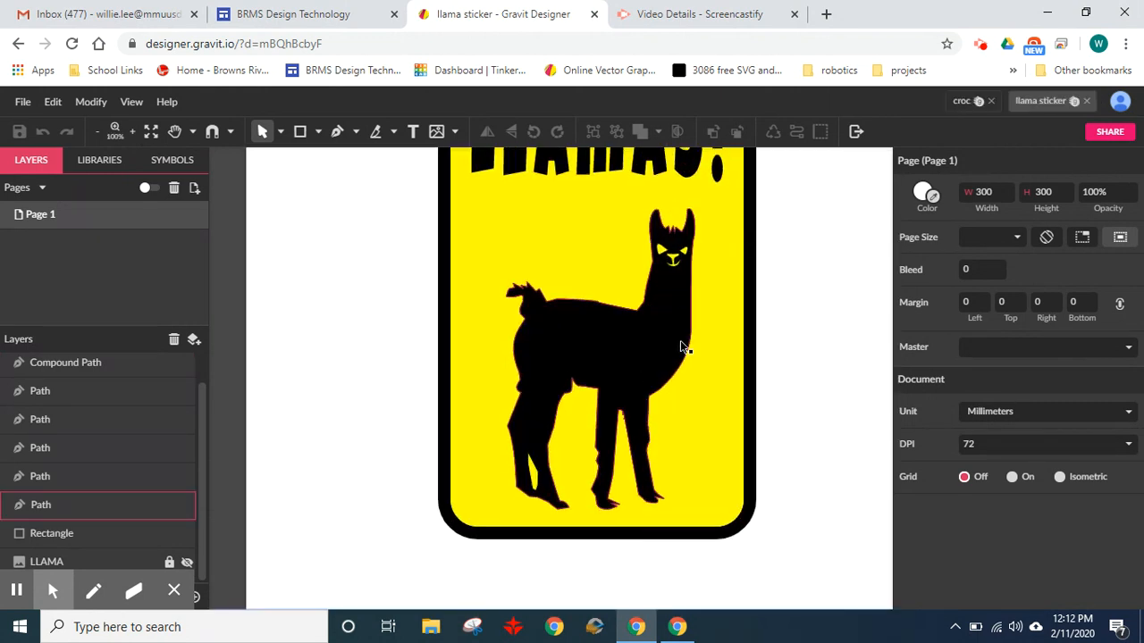
scroll(682, 398, up, 1)
scroll(684, 393, down, 1)
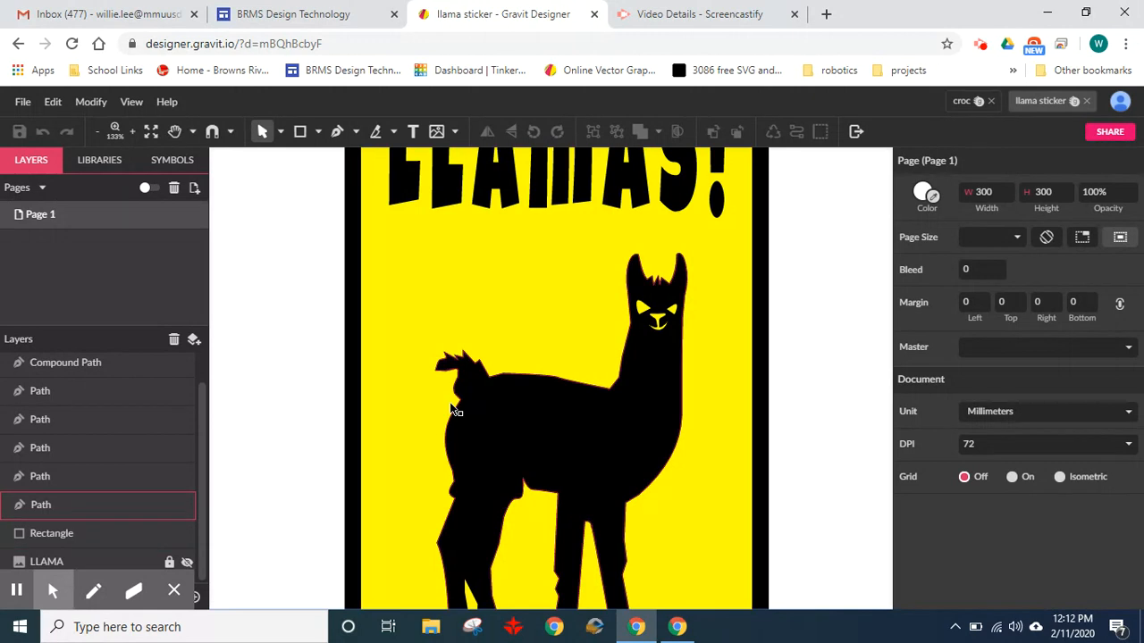
click(557, 438)
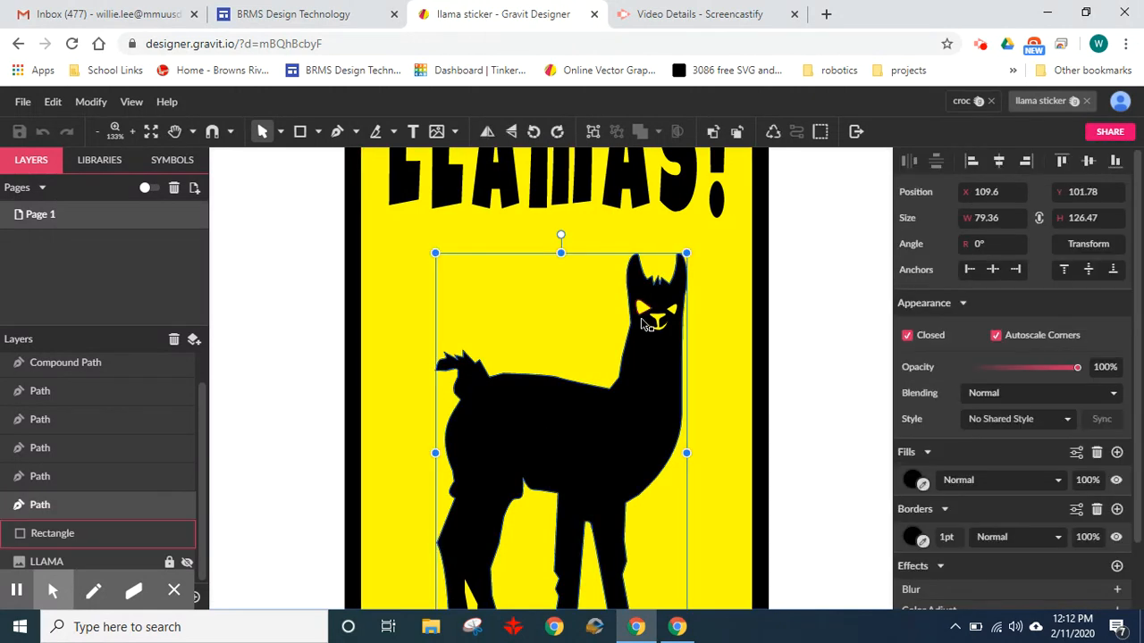
shift+click(641, 314)
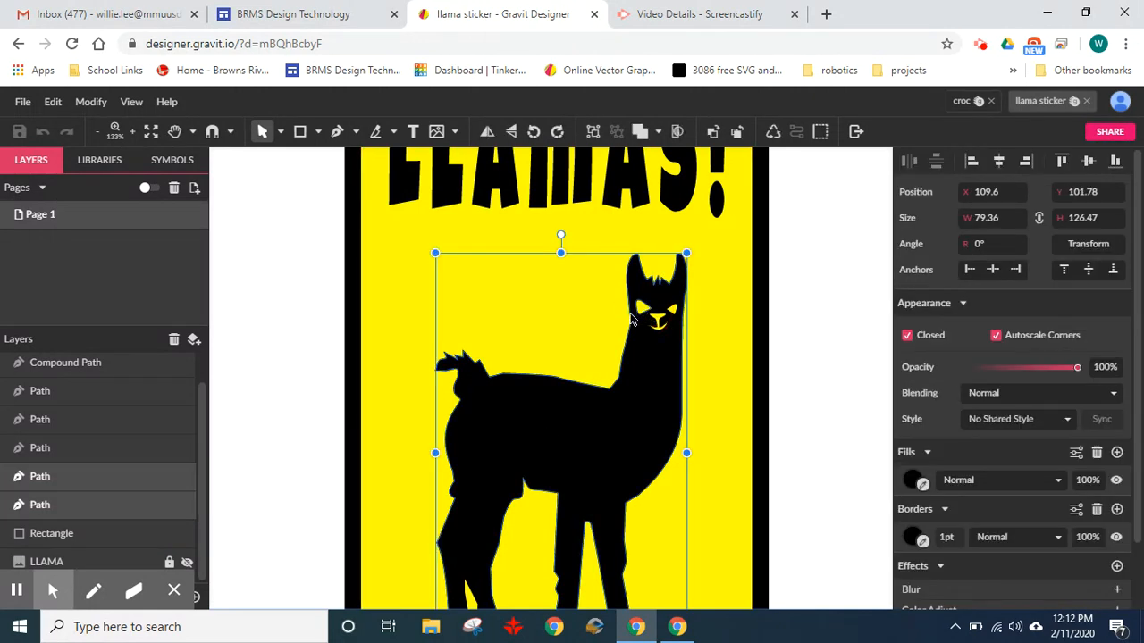
shift+click(666, 330)
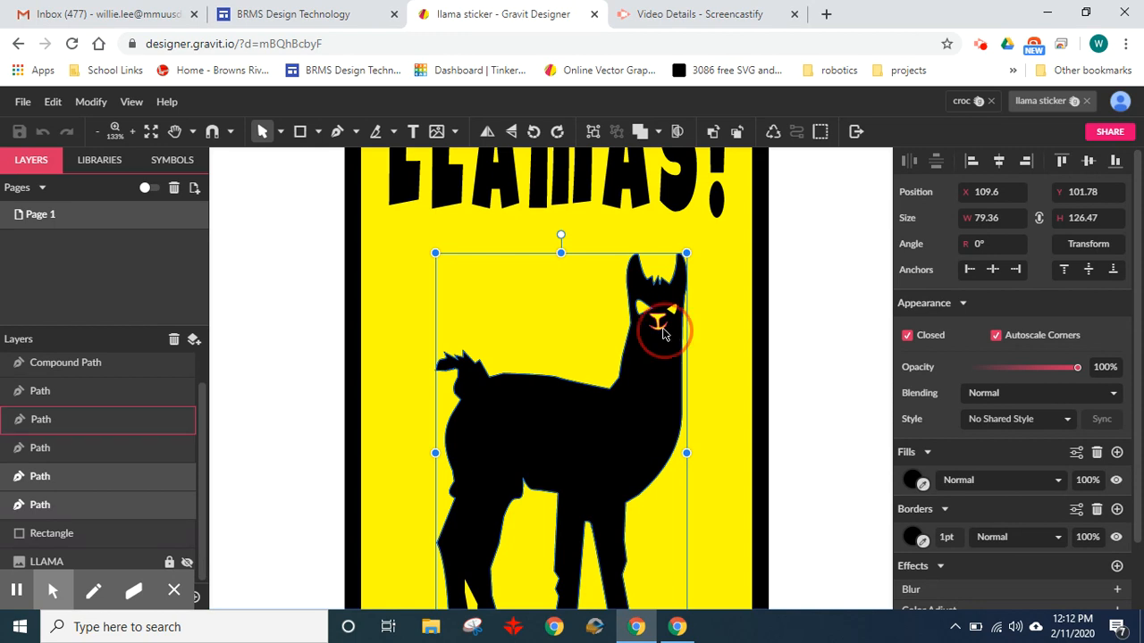
shift+click(682, 325)
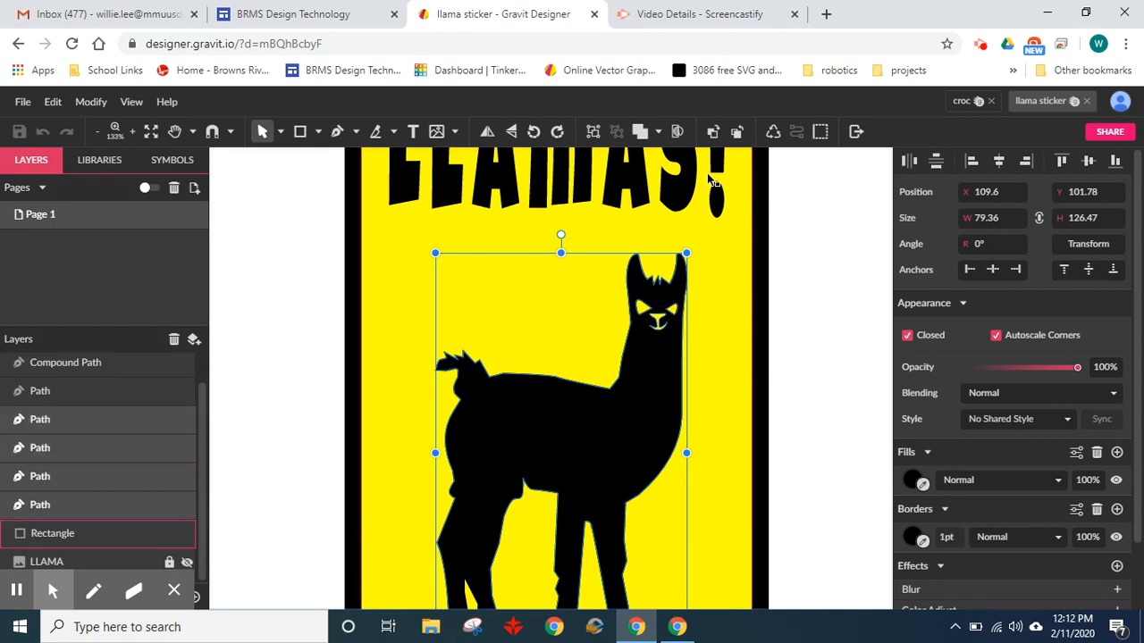
click(594, 132)
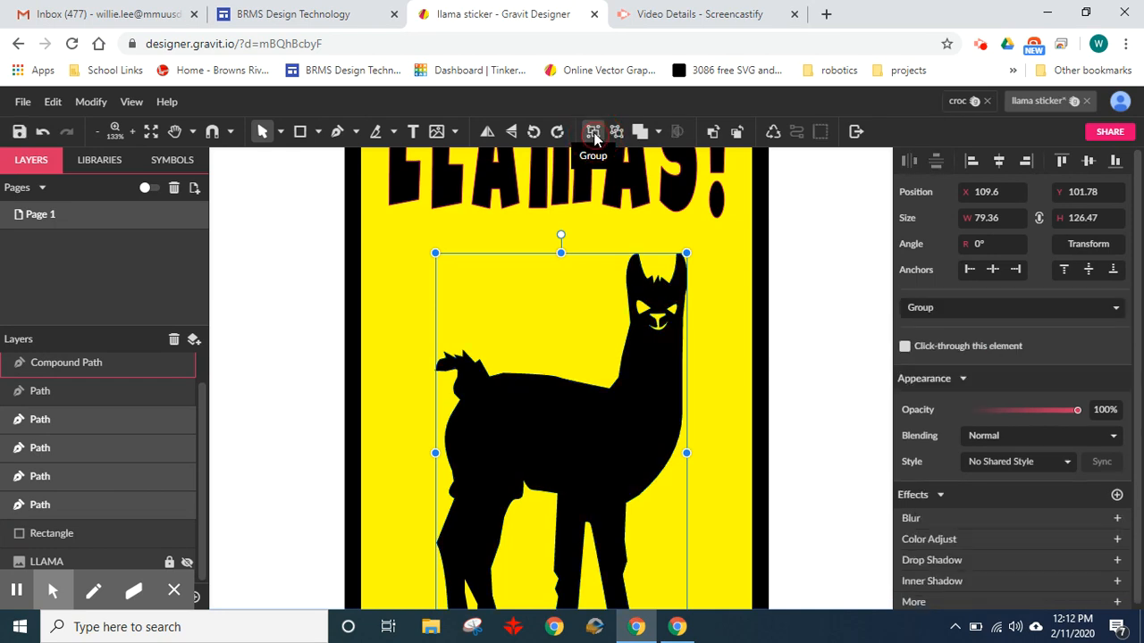
Step: Try scaling the llama group down to about 59 by 94 mm, and undo the resize
scroll(652, 415, down, 2)
scroll(645, 419, down, 1)
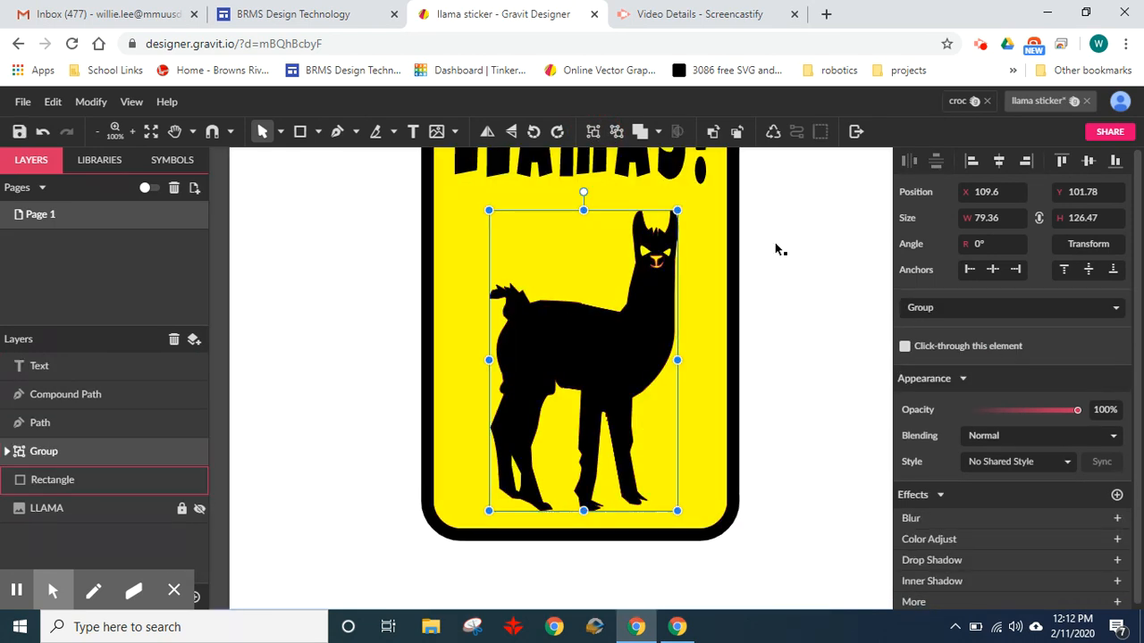
click(1083, 250)
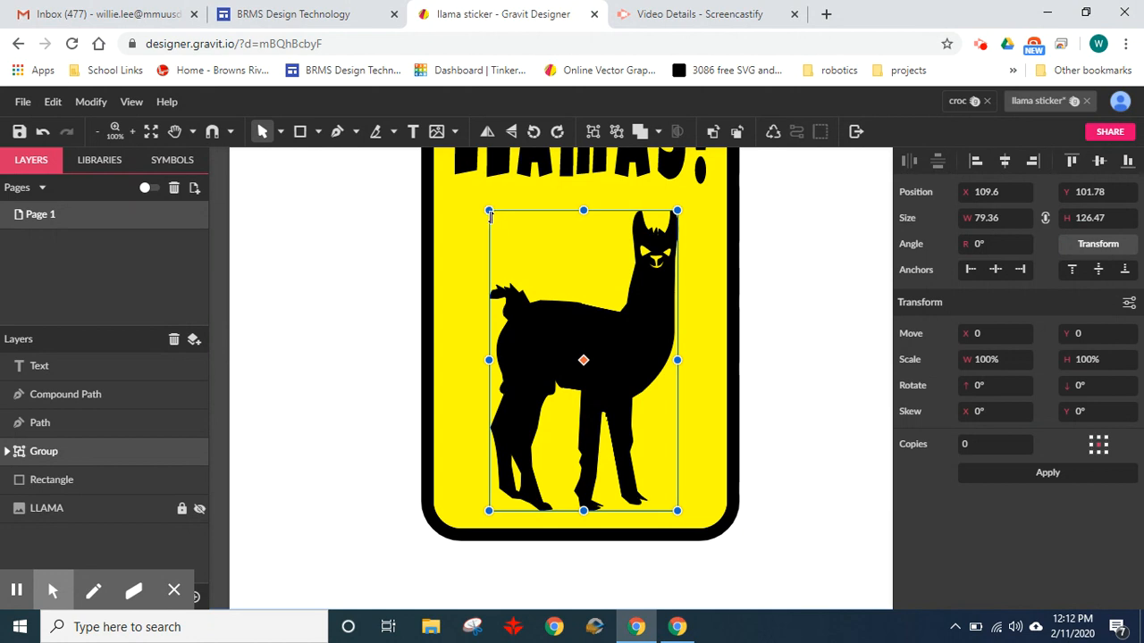
drag(490, 214, 592, 294)
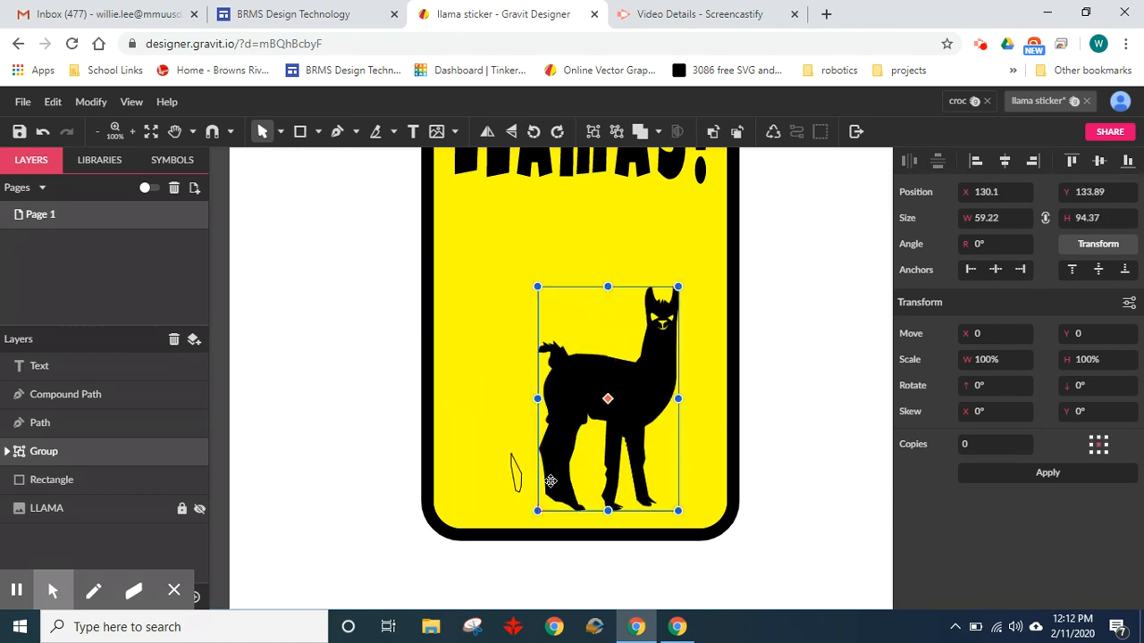
key(ctrl+z)
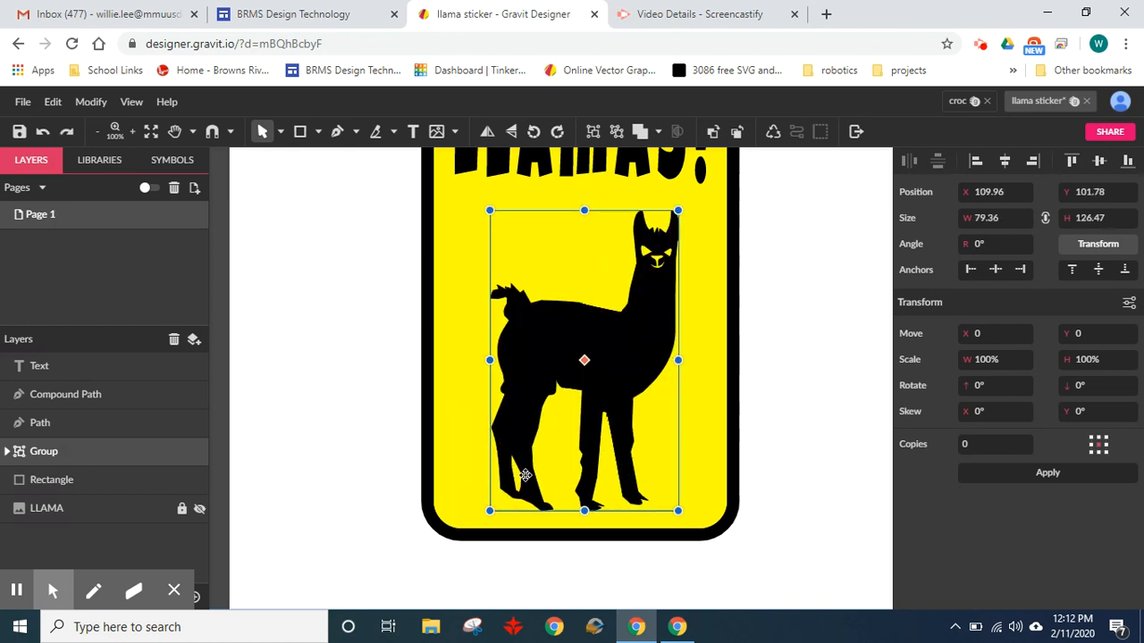
drag(530, 371, 530, 370)
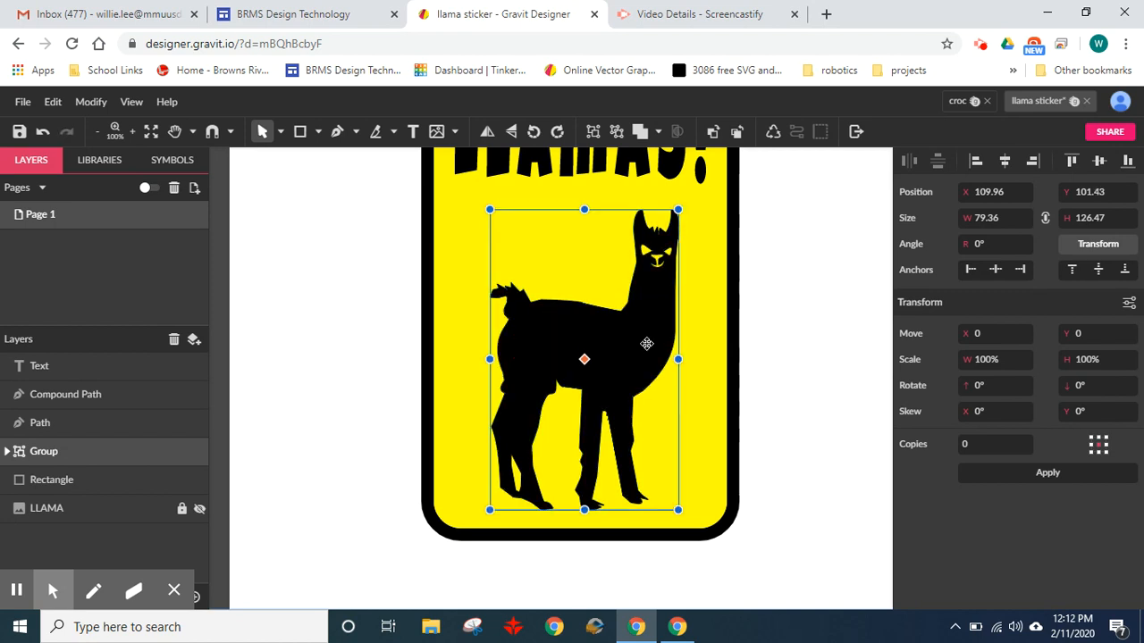
Step: Group the gap path between the llama's hind legs together with the llama group
click(100, 425)
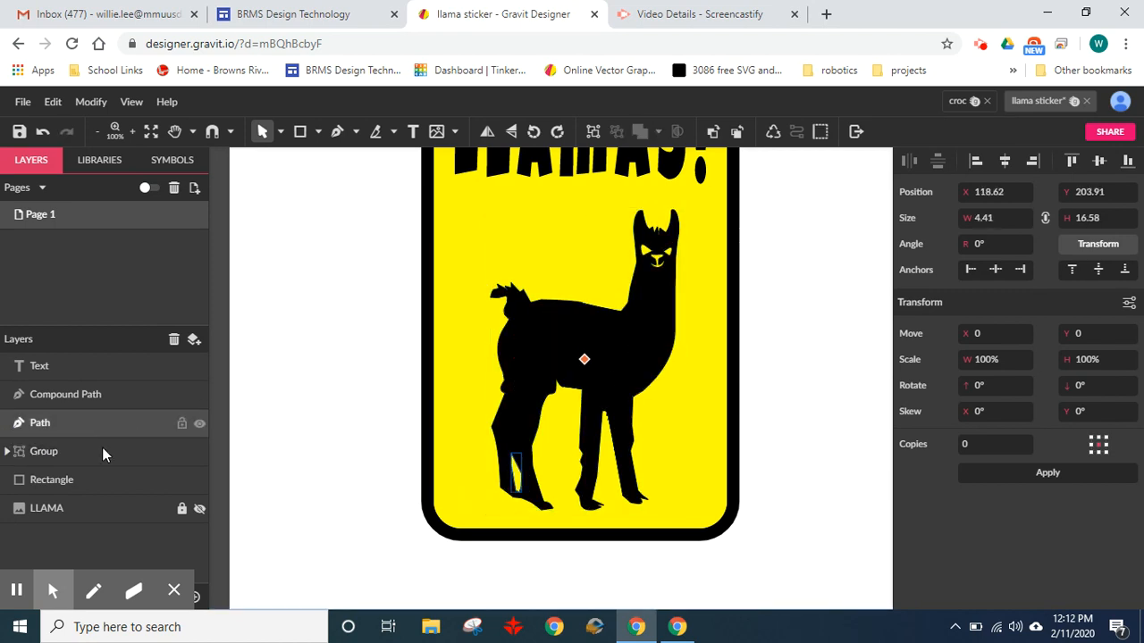
shift+click(84, 450)
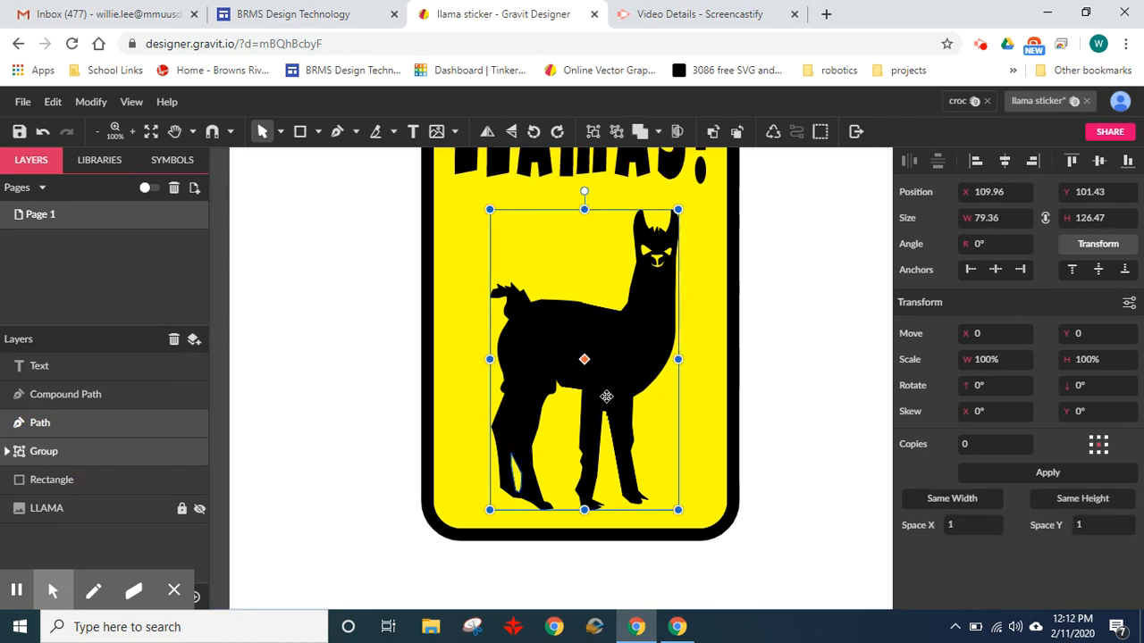
click(592, 131)
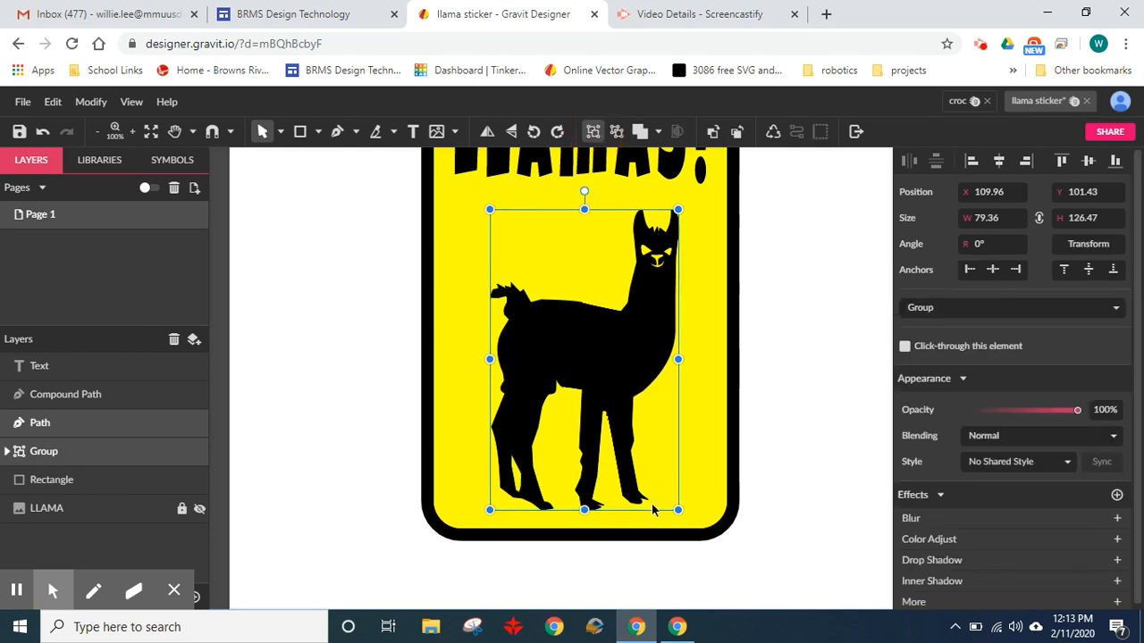
Step: Scale the grouped llama down to about 57 by 92 mm and place it in the lower-right part of the yellow sign
click(1087, 243)
drag(490, 210, 542, 292)
drag(639, 368, 660, 362)
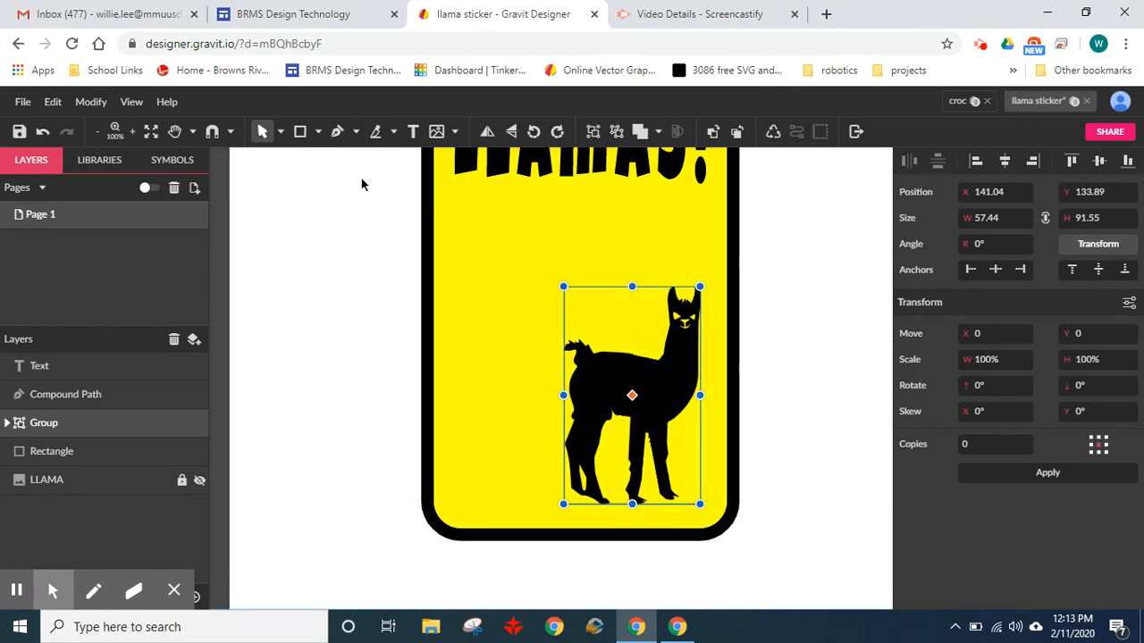
Step: Add a horizontally flipped copy of the llama, about 44 by 71 mm, on the left side of the sign below the lettering
key(ctrl+d)
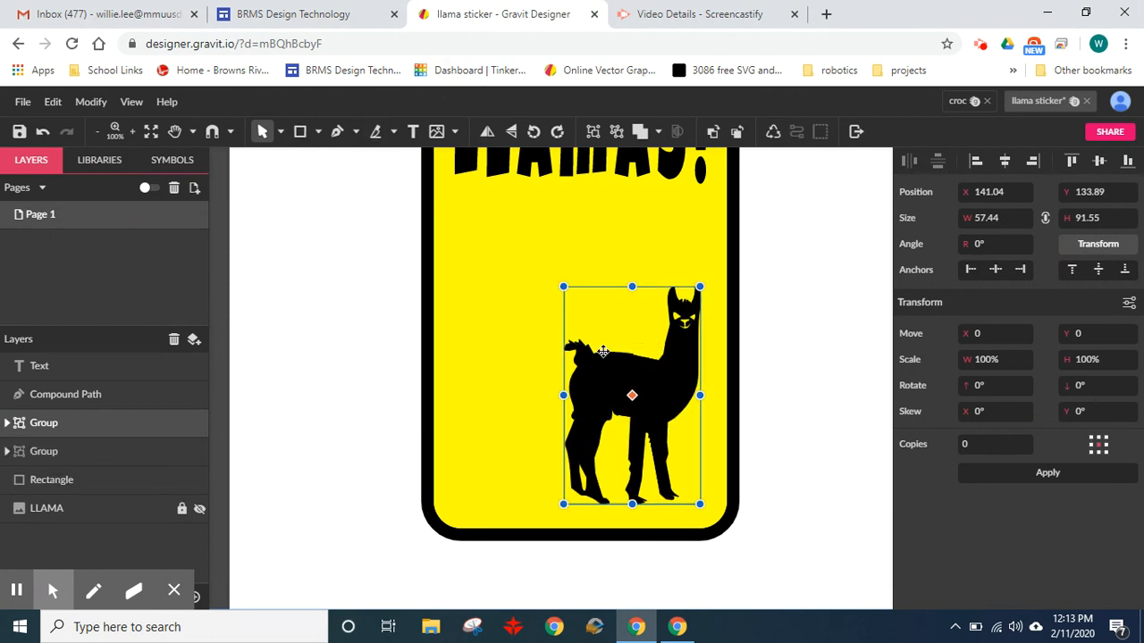
drag(627, 386, 508, 272)
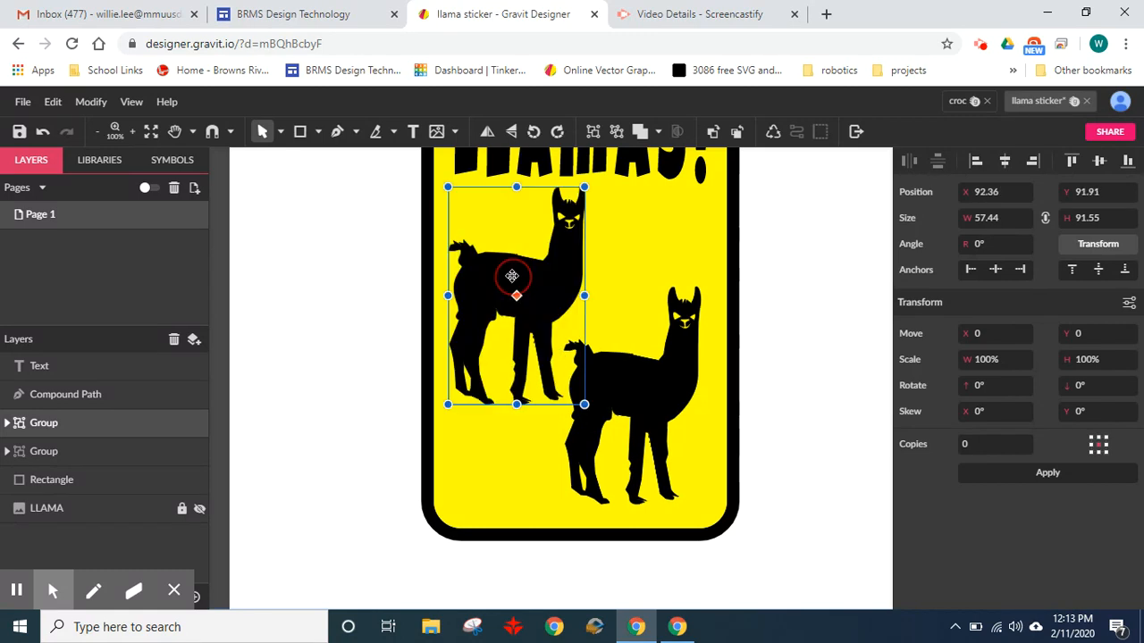
click(486, 132)
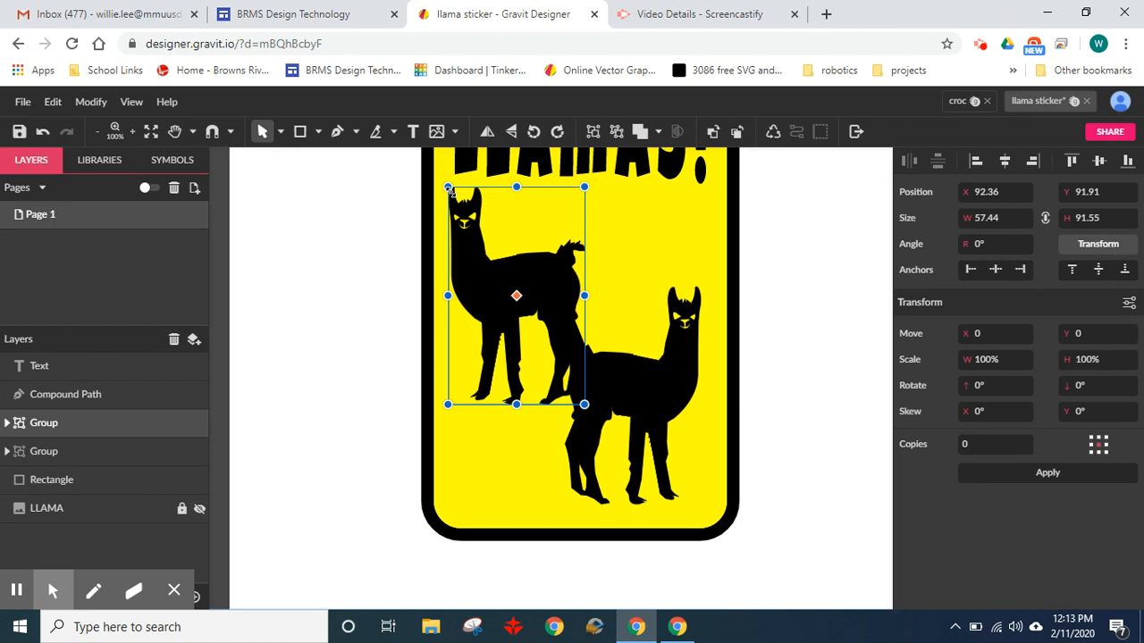
drag(448, 187, 479, 237)
drag(569, 292, 519, 283)
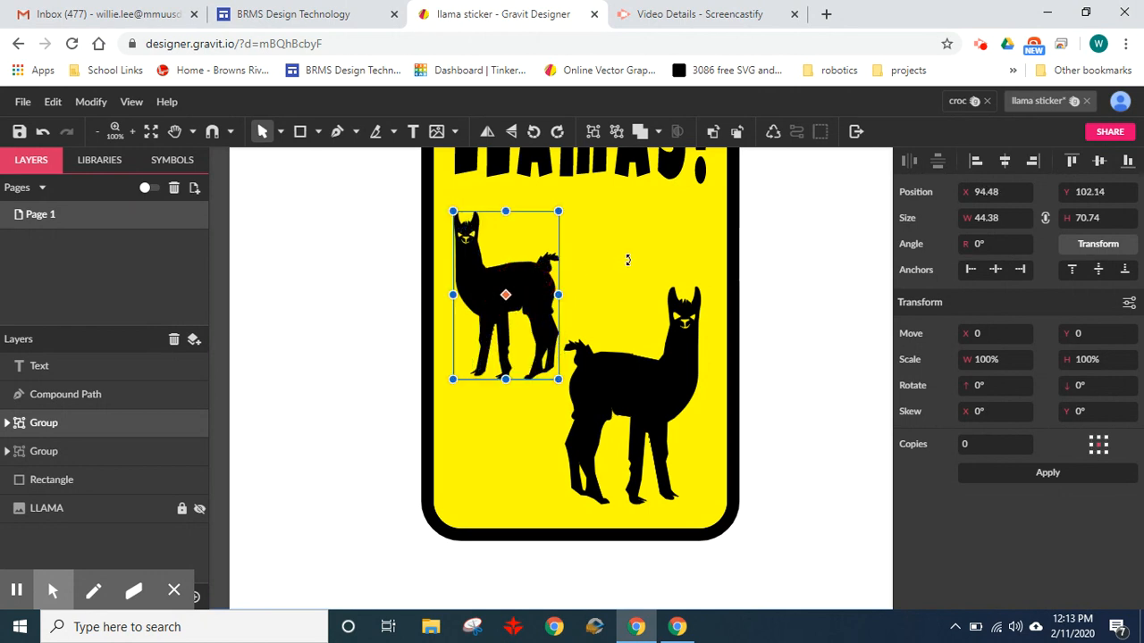
Step: Add a third llama facing right, about 34 by 55 mm, between the lettering and the largest llama
click(644, 250)
click(528, 284)
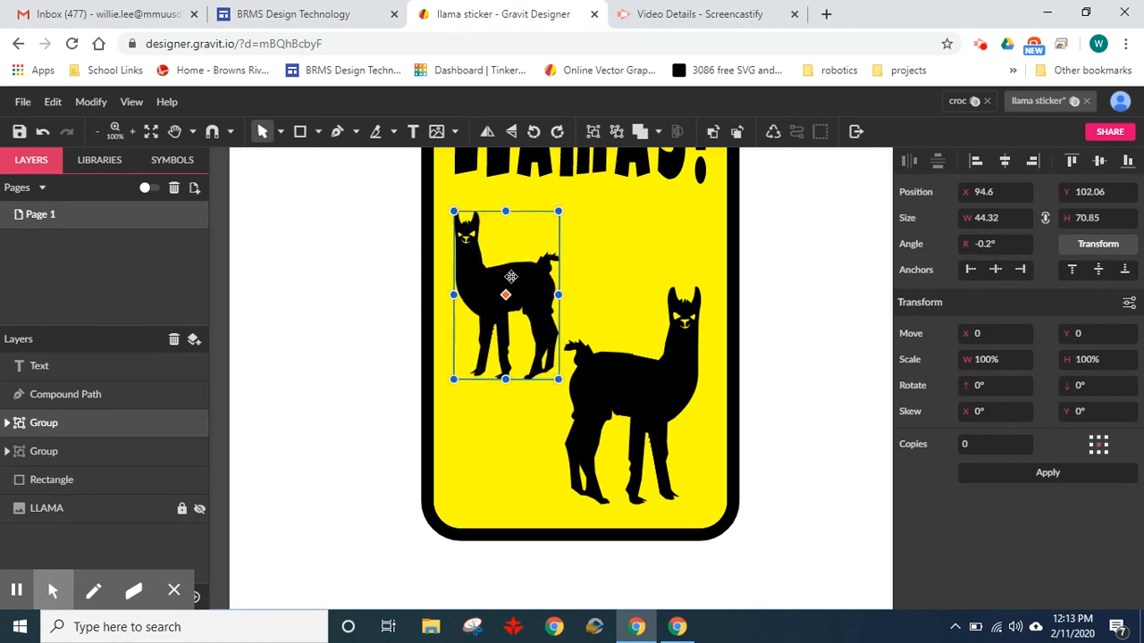
key(ctrl+v)
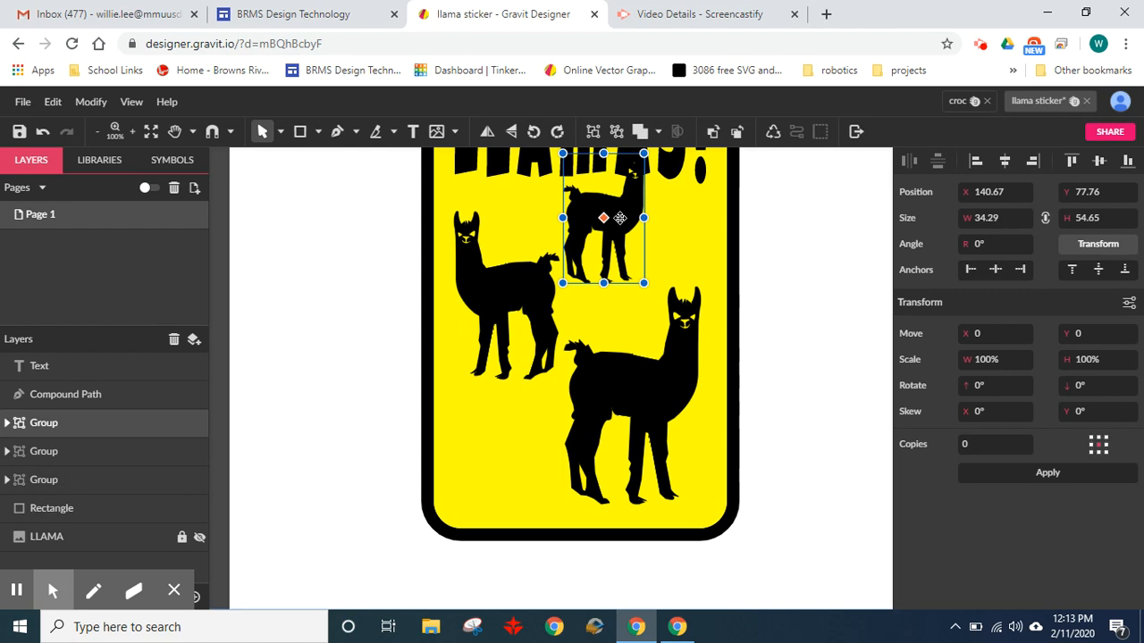
drag(620, 212, 639, 244)
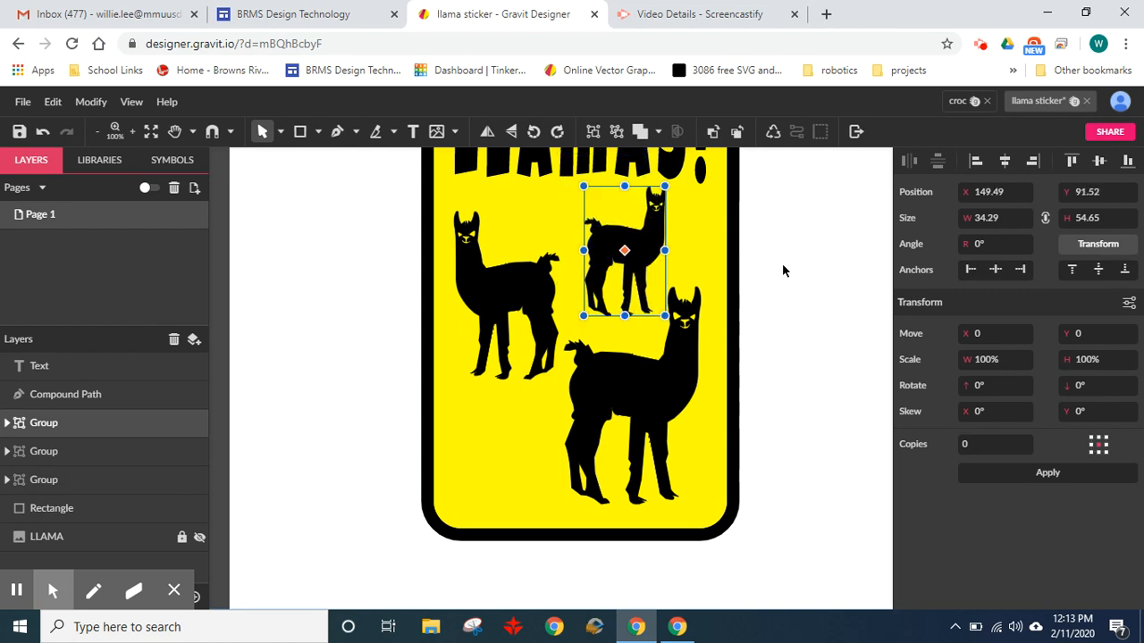
click(826, 359)
Step: Group the sign's rounded rectangle, the LLAMAS! lettering and the three llamas into one object
scroll(807, 357, up, 3)
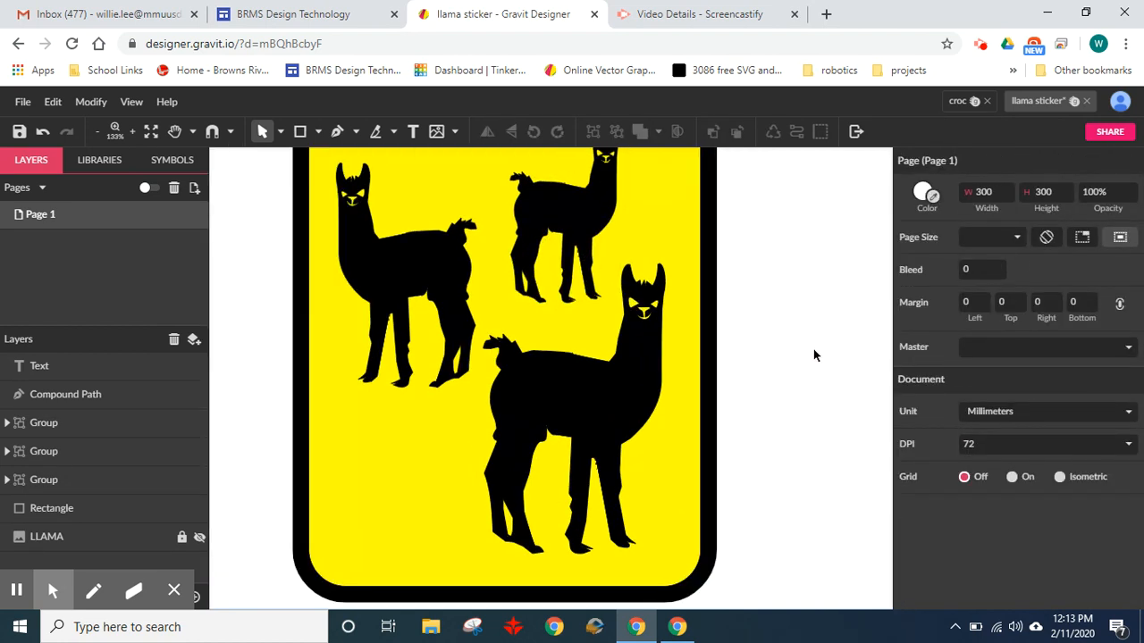
scroll(774, 325, down, 5)
key(space)
drag(791, 298, 756, 338)
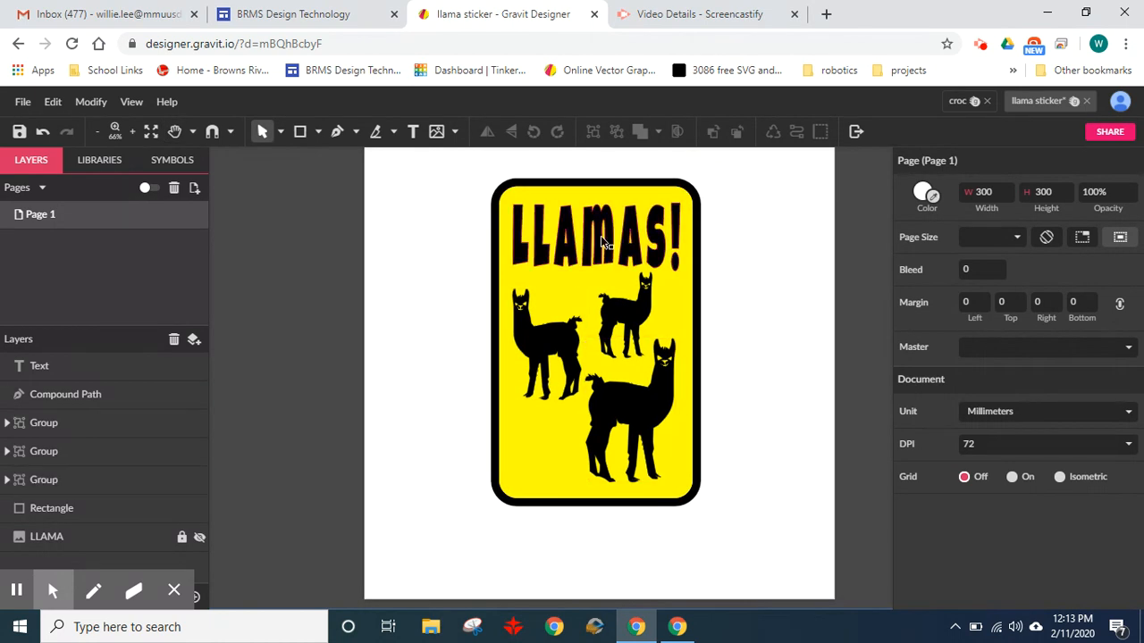
drag(463, 172, 743, 517)
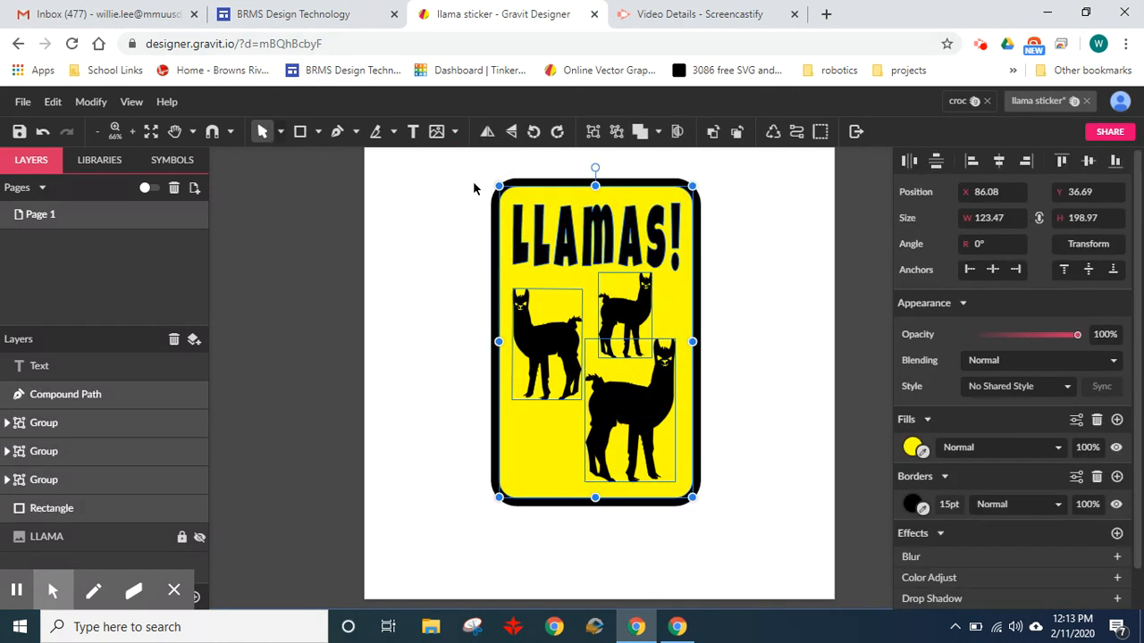
click(593, 132)
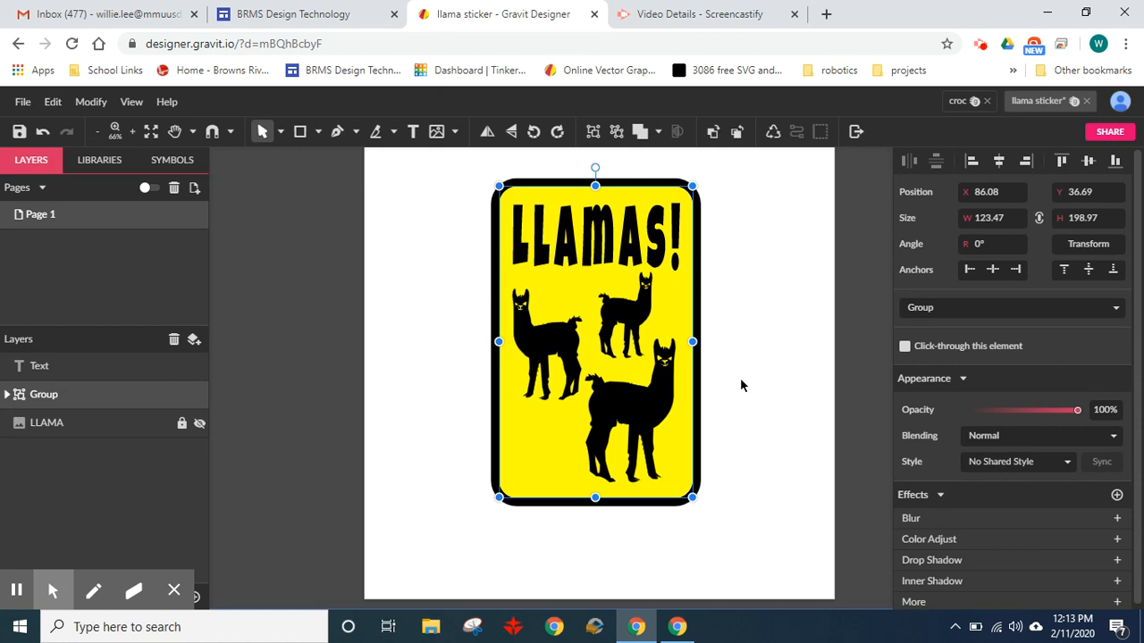
Step: Scale the grouped llama sign proportionally to a height of 1000 mm
click(1099, 248)
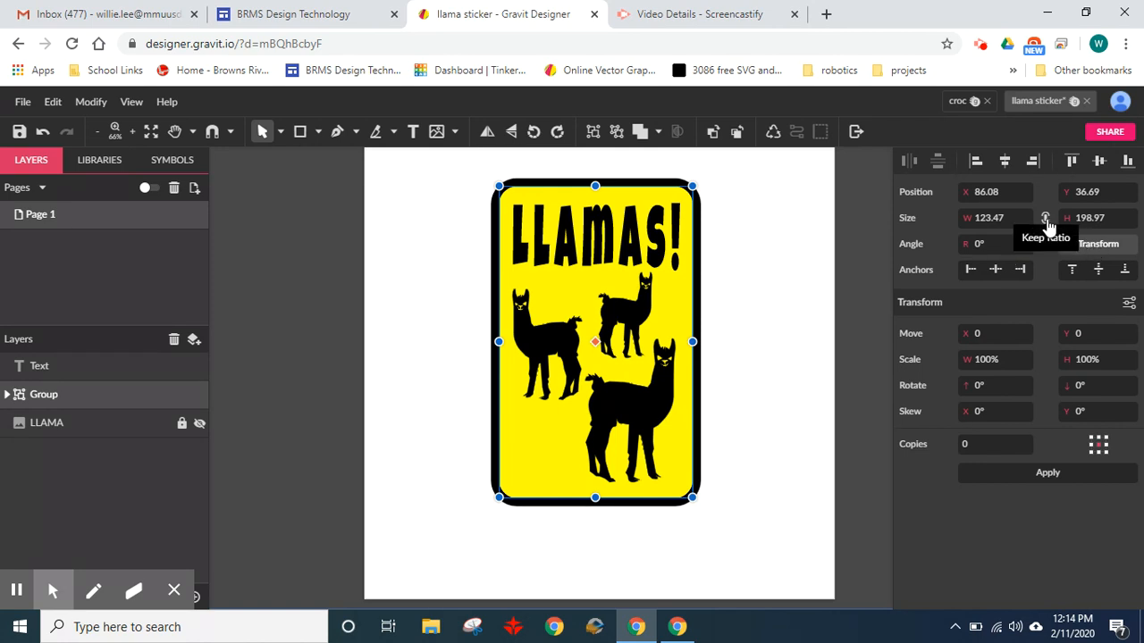
click(1111, 221)
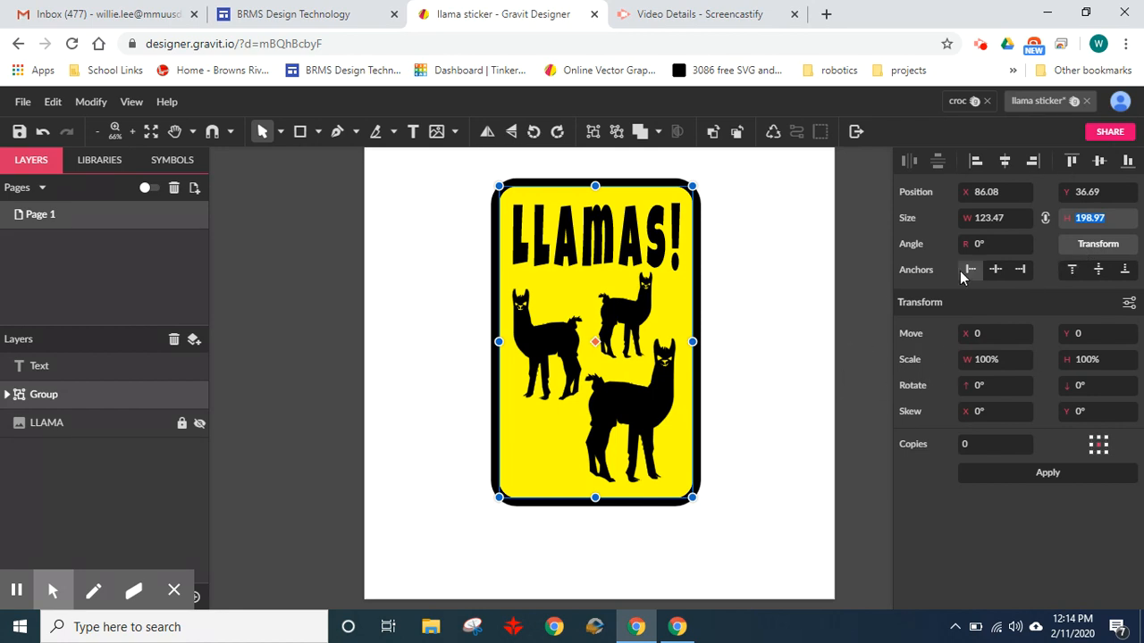
text(1000)
click(1105, 220)
key(Return)
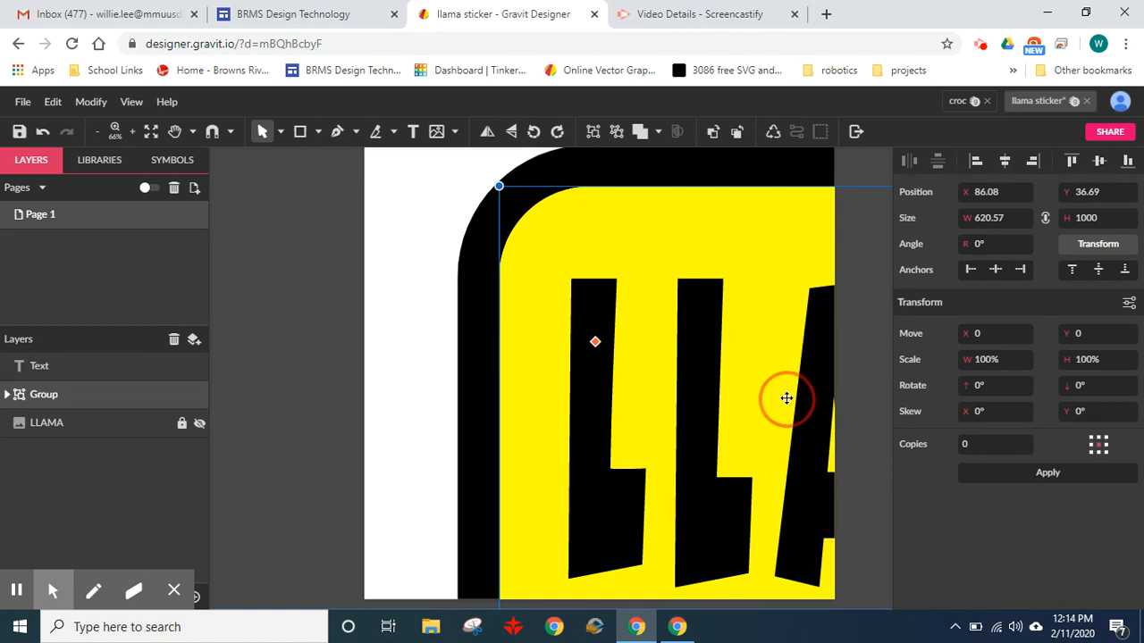
click(1089, 245)
Step: Fit the page size to the enlarged sign, show the whole page and save the design
click(402, 266)
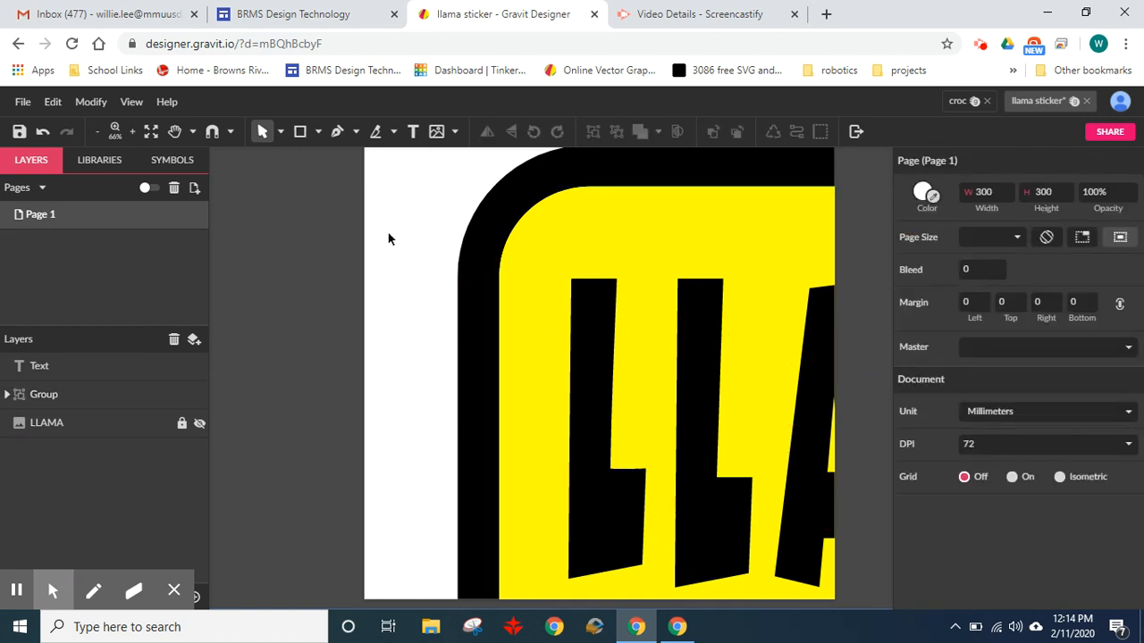
click(1084, 239)
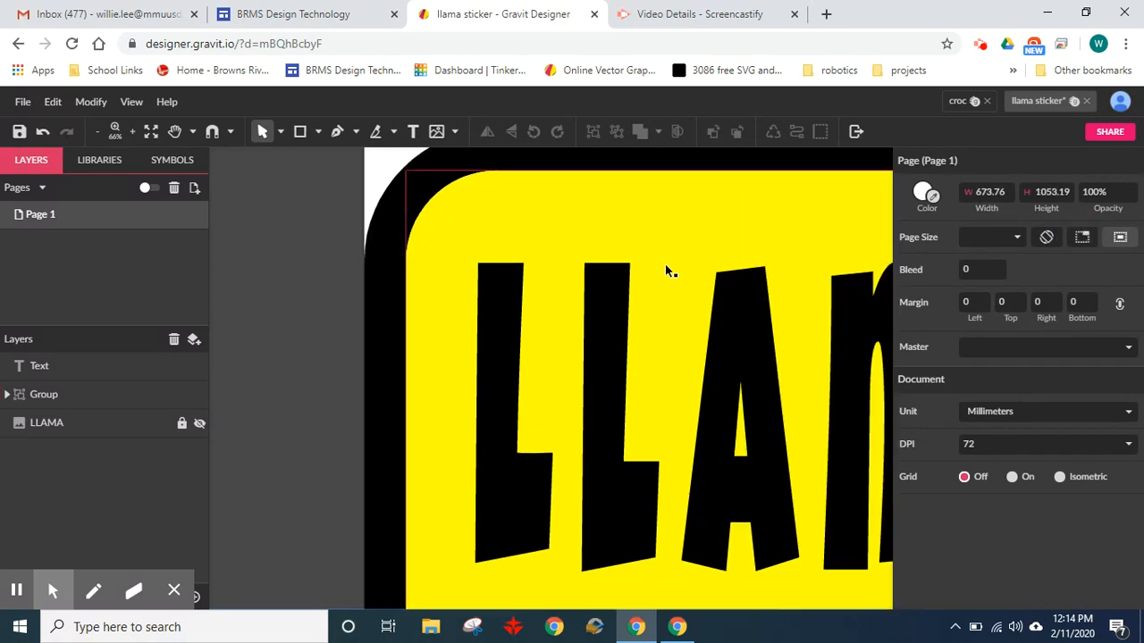
click(151, 132)
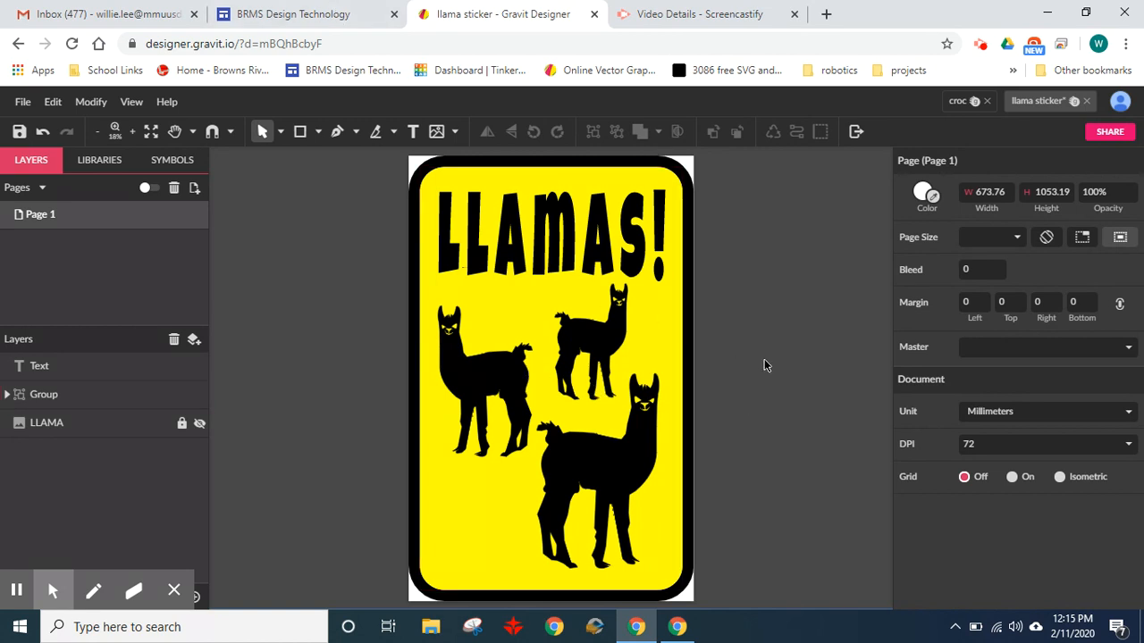
click(19, 131)
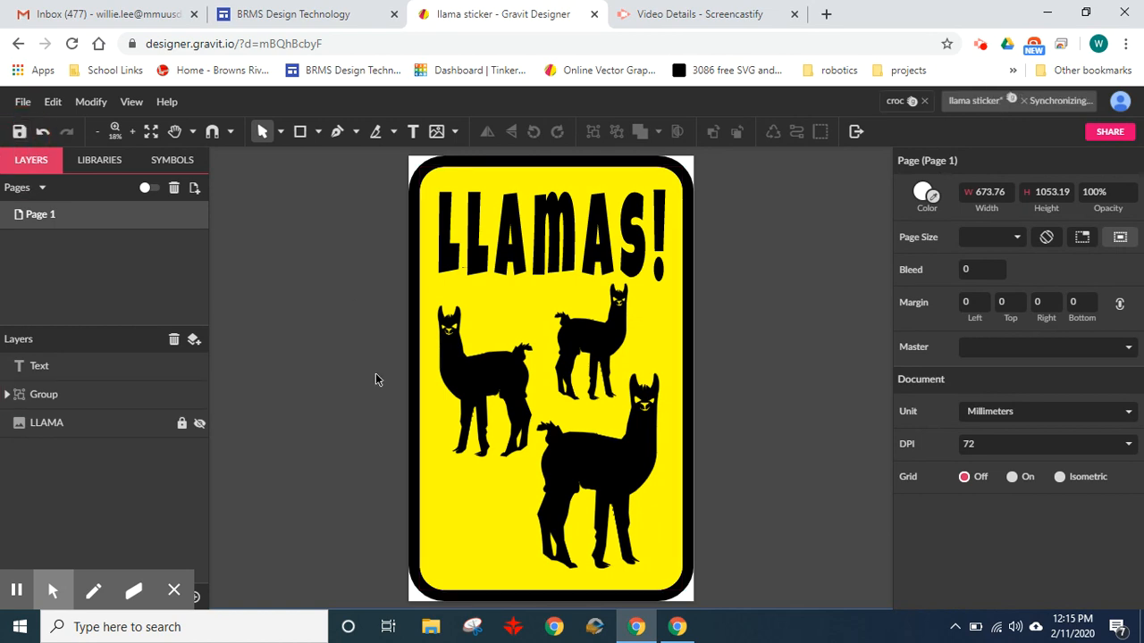